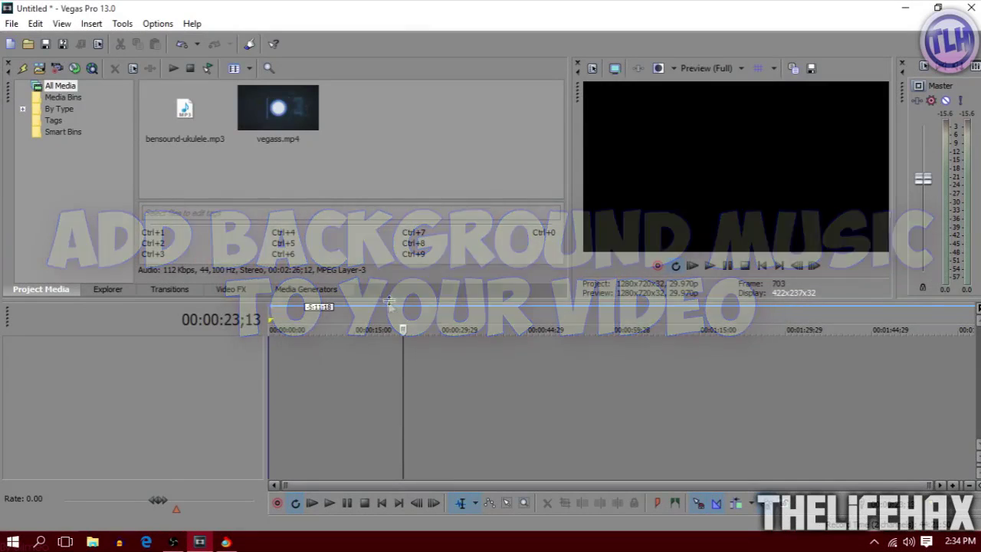
# Look over the vegass.mp4 and bensound-ukulele.mp3 files in Project Media.
pyautogui.click(342, 392)
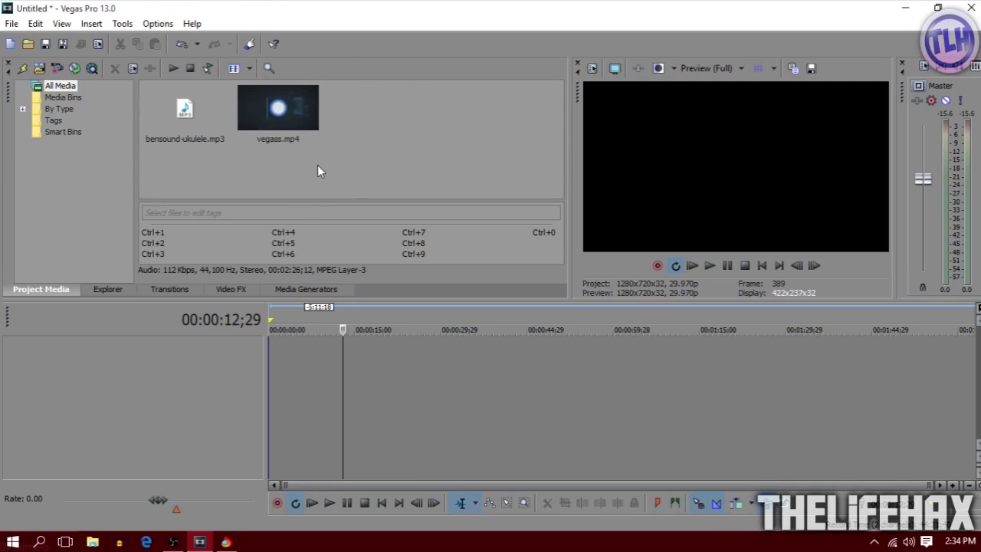
pyautogui.click(191, 121)
pyautogui.click(256, 127)
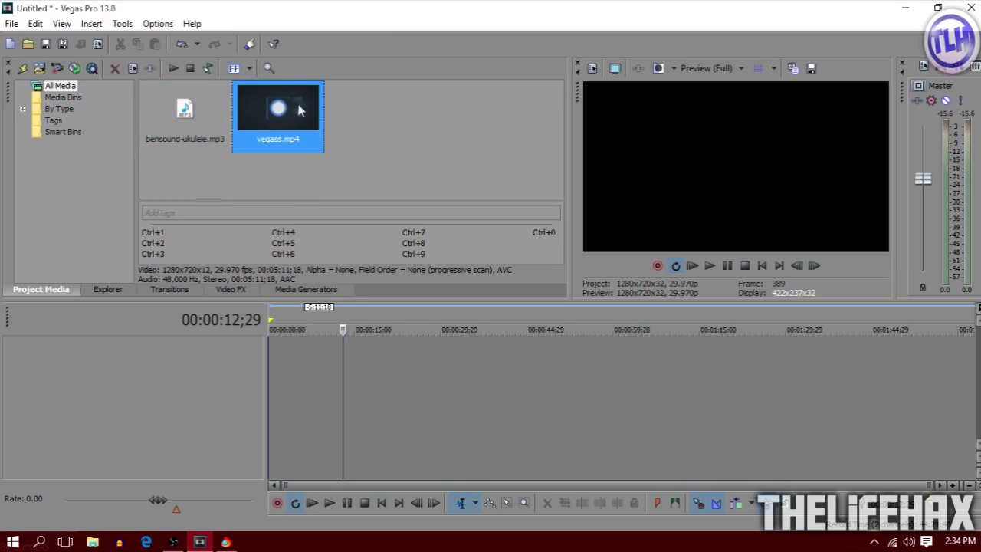
pyautogui.click(261, 182)
pyautogui.click(197, 120)
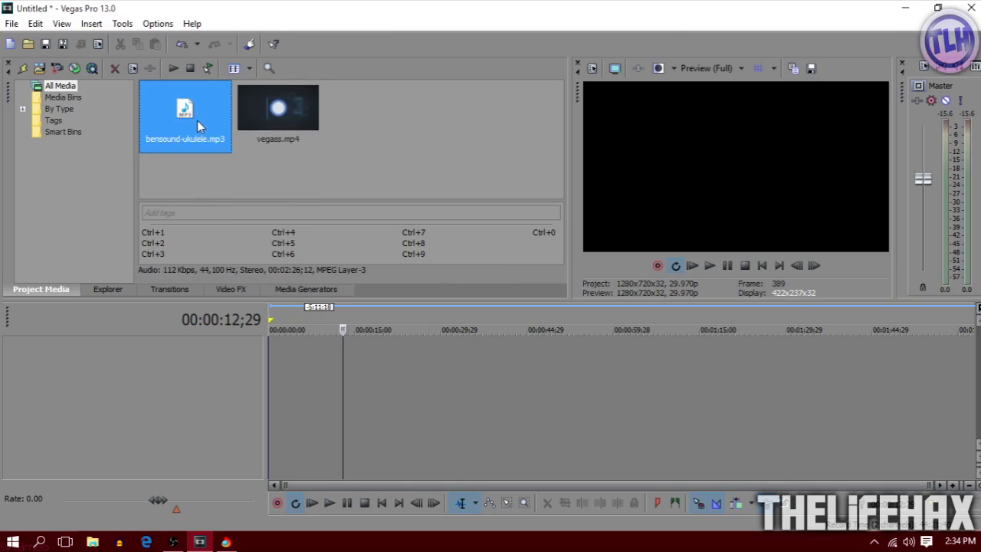
pyautogui.click(248, 174)
pyautogui.click(187, 124)
pyautogui.click(216, 162)
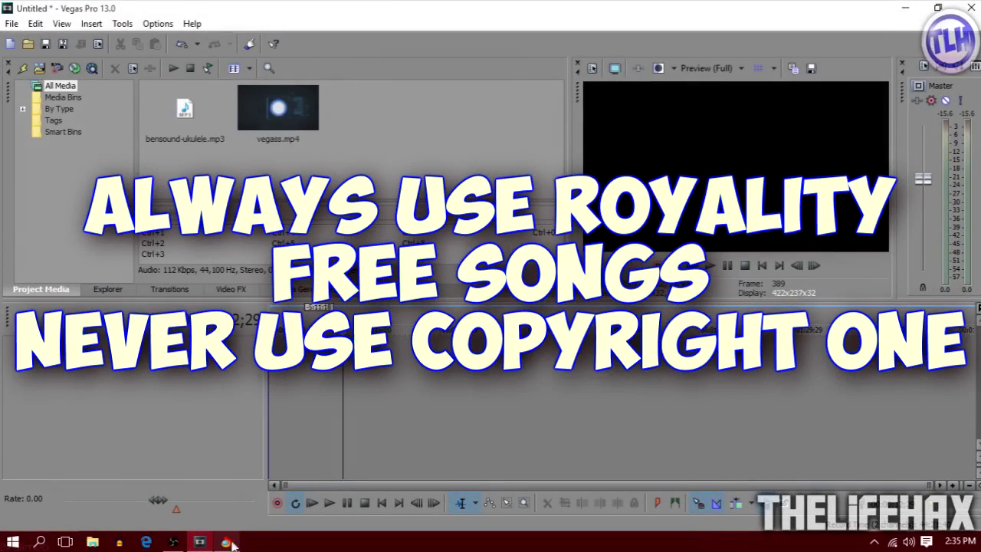
# Check the bensound.com source page for the ukulele music in the browser.
pyautogui.click(227, 541)
pyautogui.click(144, 32)
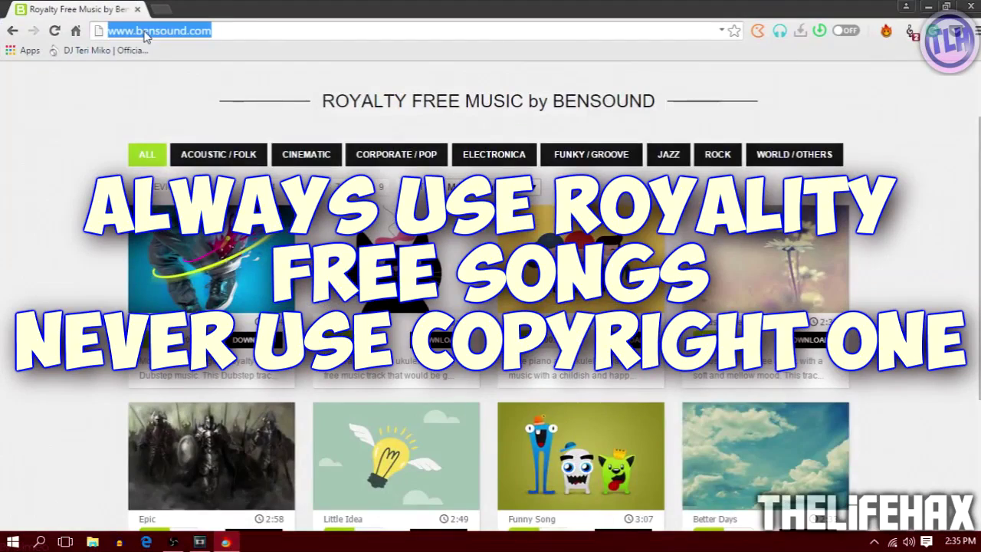
pyautogui.click(72, 125)
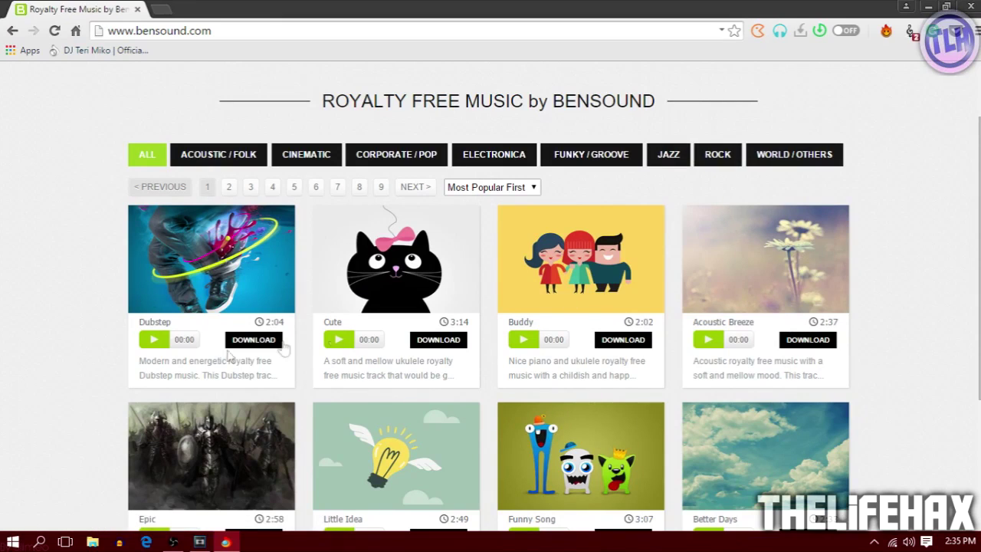
pyautogui.scroll(-1, 65, 308)
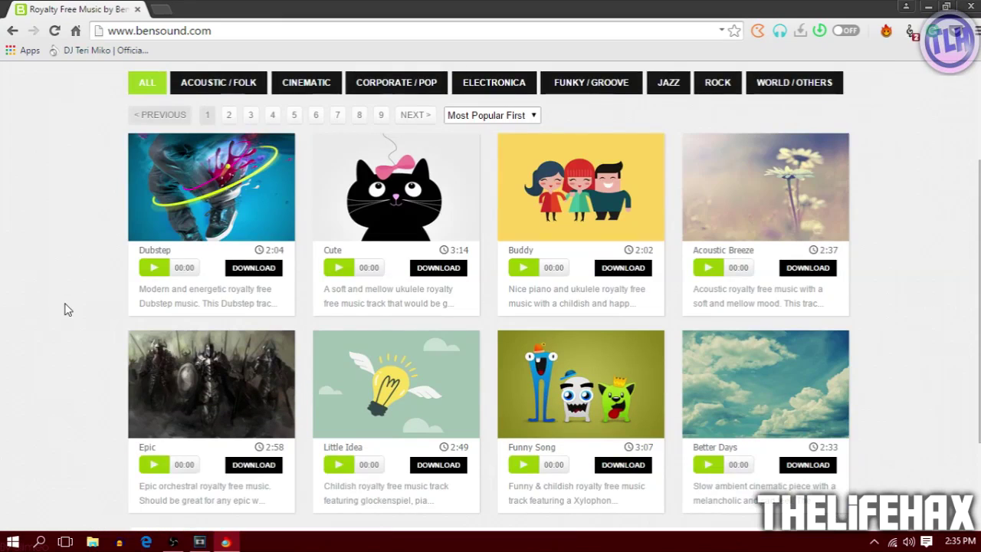
pyautogui.scroll(2, 57, 276)
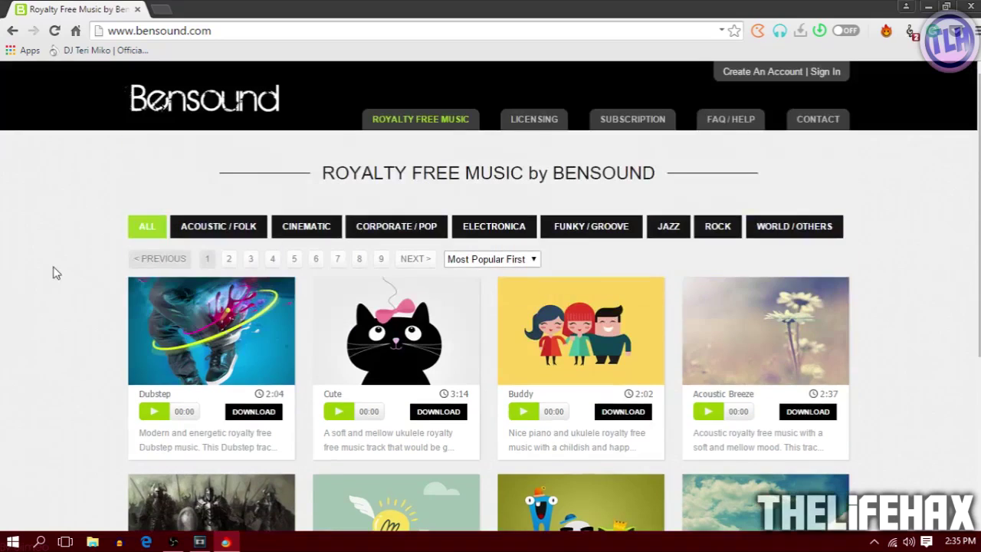
pyautogui.click(169, 35)
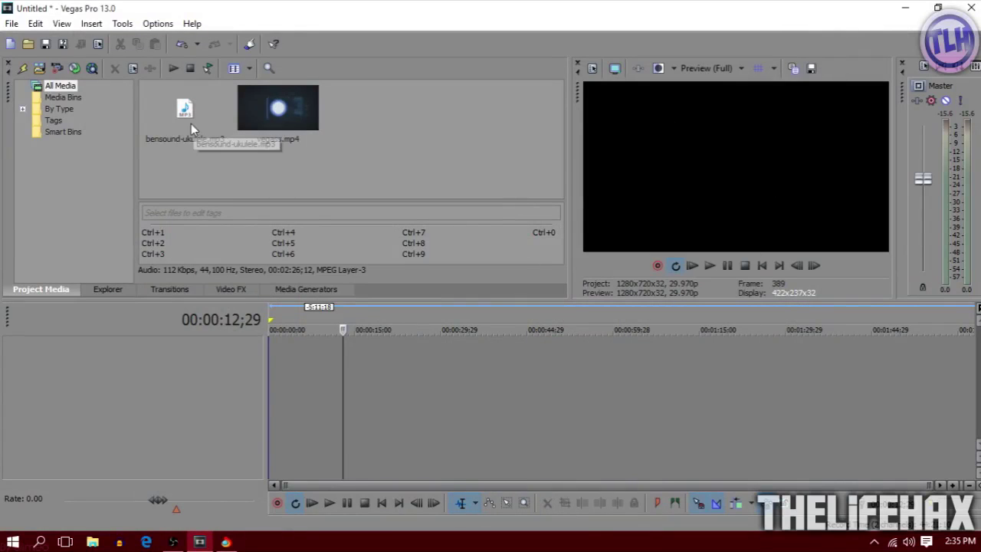
pyautogui.click(191, 123)
pyautogui.click(305, 175)
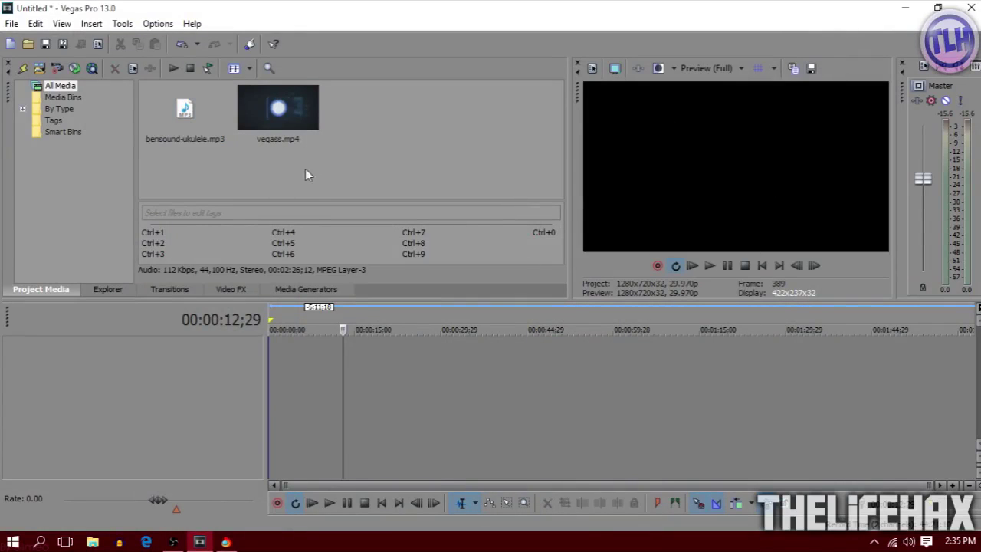
# Place vegass.mp4 on the empty timeline and select its video and audio events.
pyautogui.moveTo(286, 115); pyautogui.dragTo(289, 163)
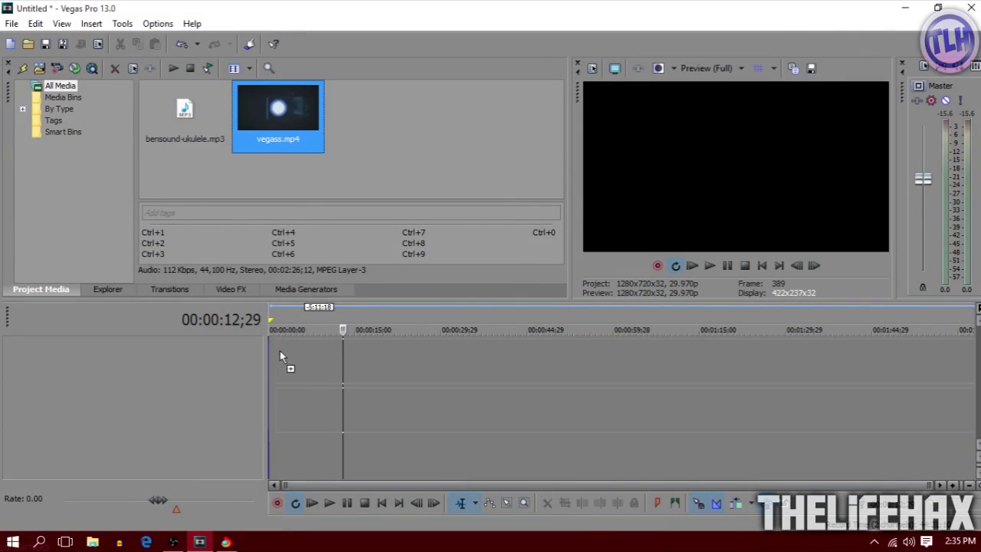
pyautogui.moveTo(277, 350); pyautogui.dragTo(278, 350)
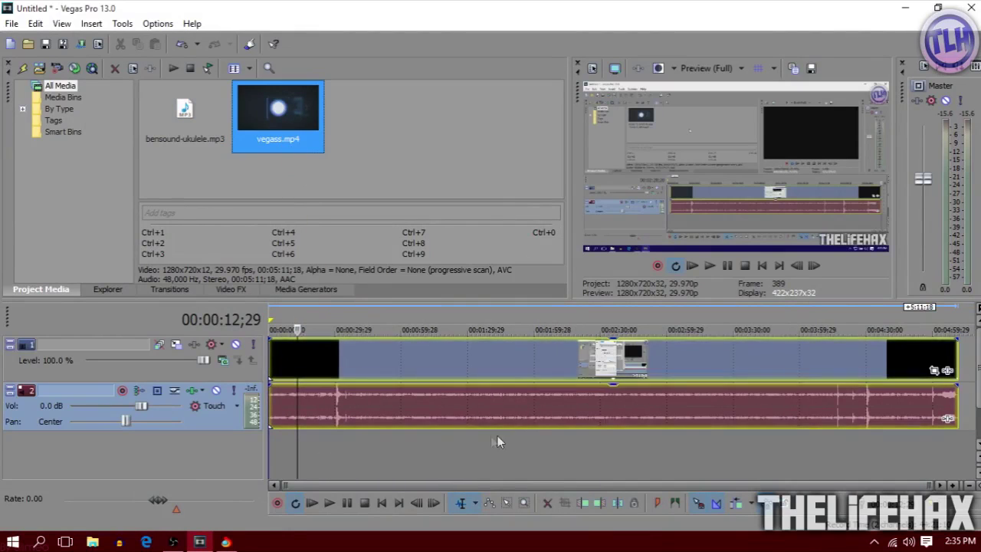
pyautogui.click(376, 399)
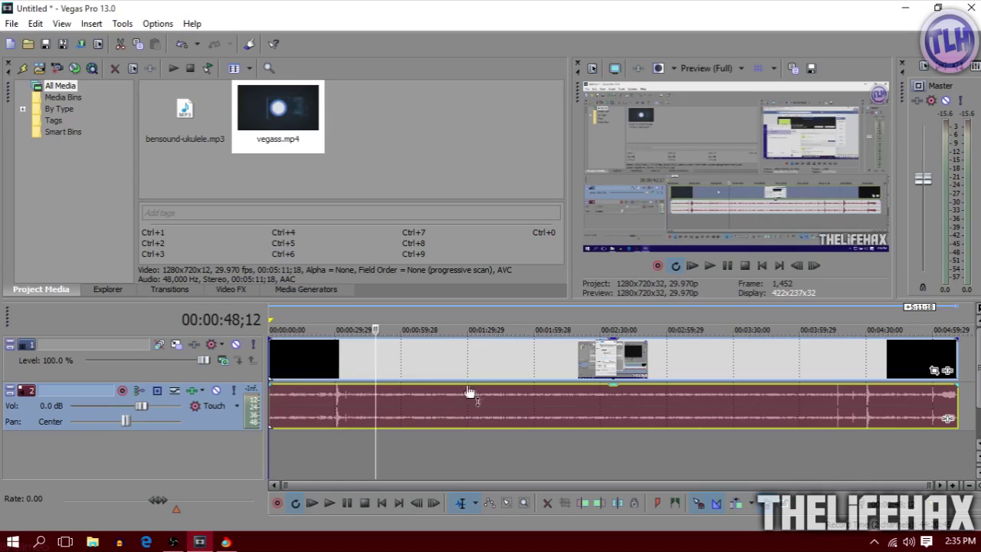
pyautogui.click(434, 364)
pyautogui.click(435, 366)
pyautogui.click(390, 400)
pyautogui.click(465, 360)
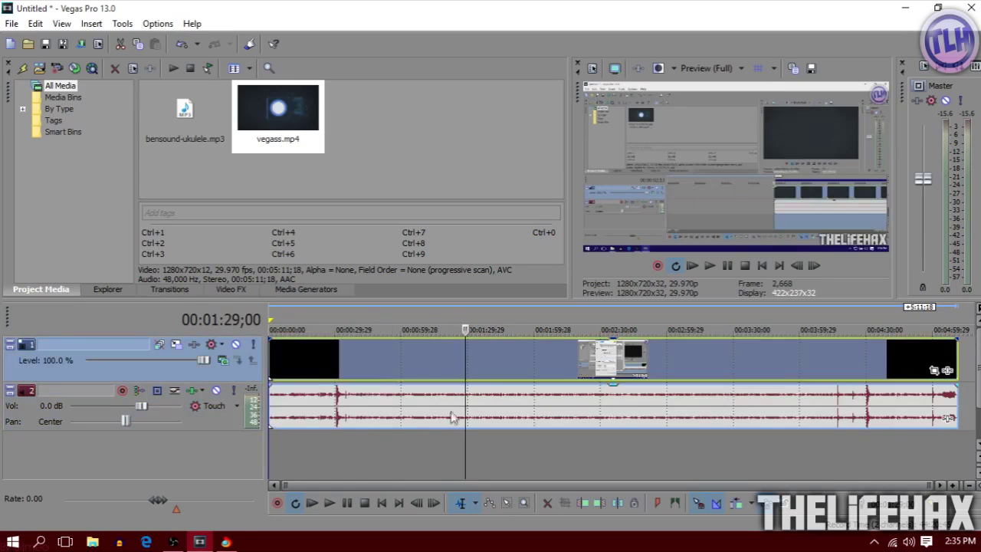
pyautogui.click(450, 416)
pyautogui.click(382, 360)
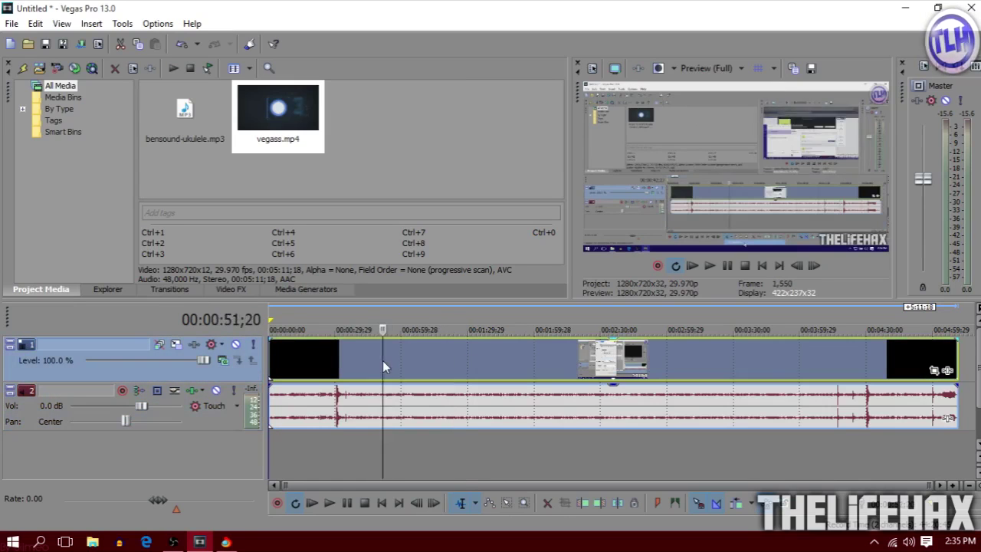
pyautogui.click(358, 415)
# Preview the project from about 16 seconds.
pyautogui.click(416, 414)
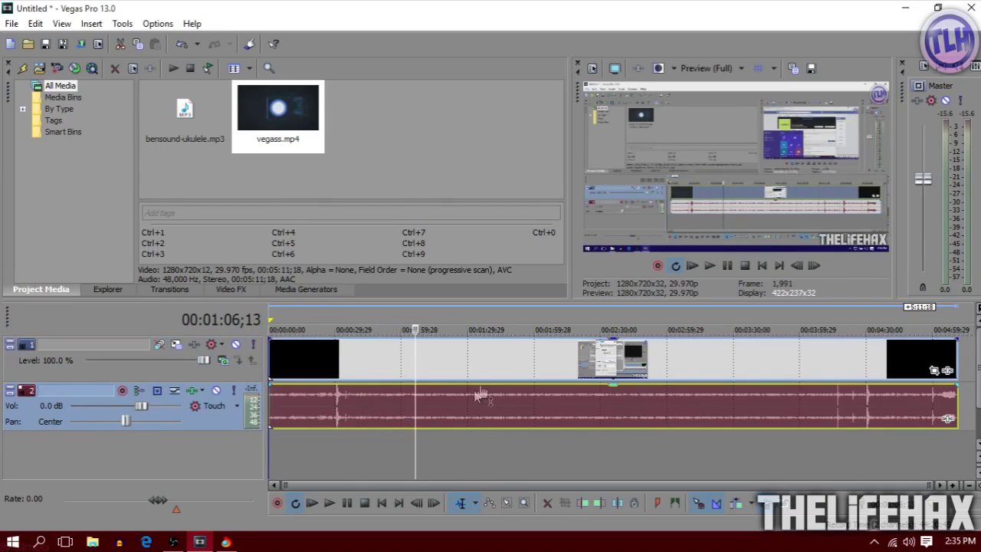
pyautogui.click(303, 398)
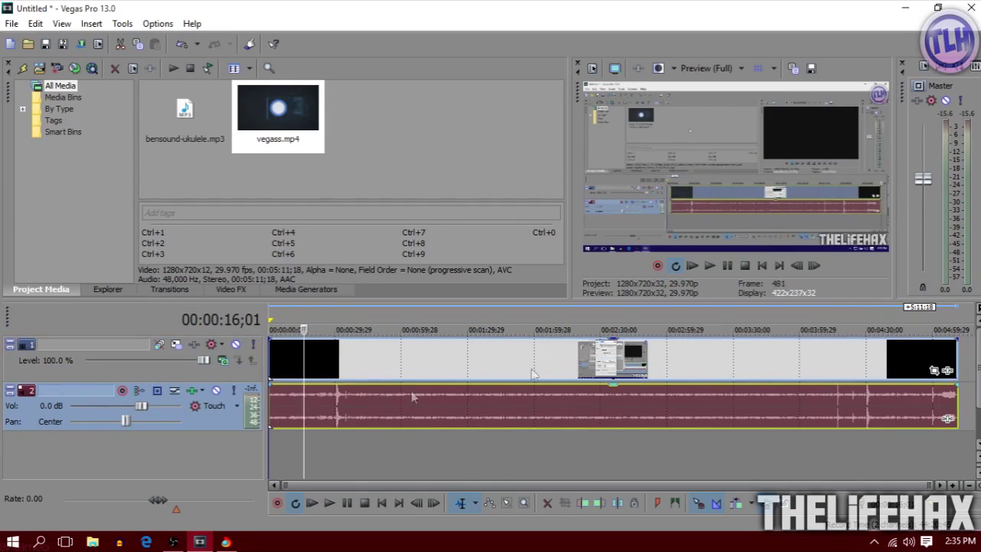
pyautogui.click(709, 269)
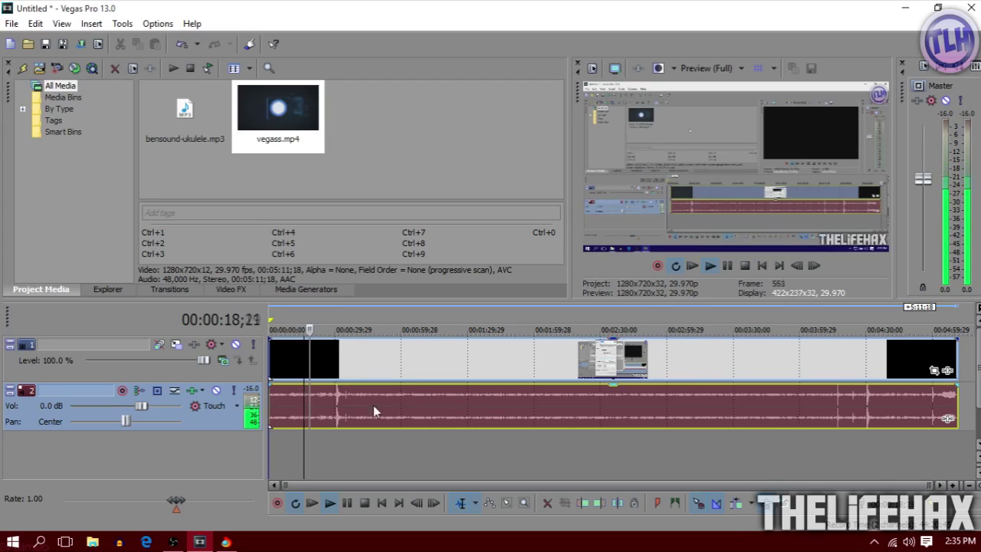
pyautogui.click(727, 266)
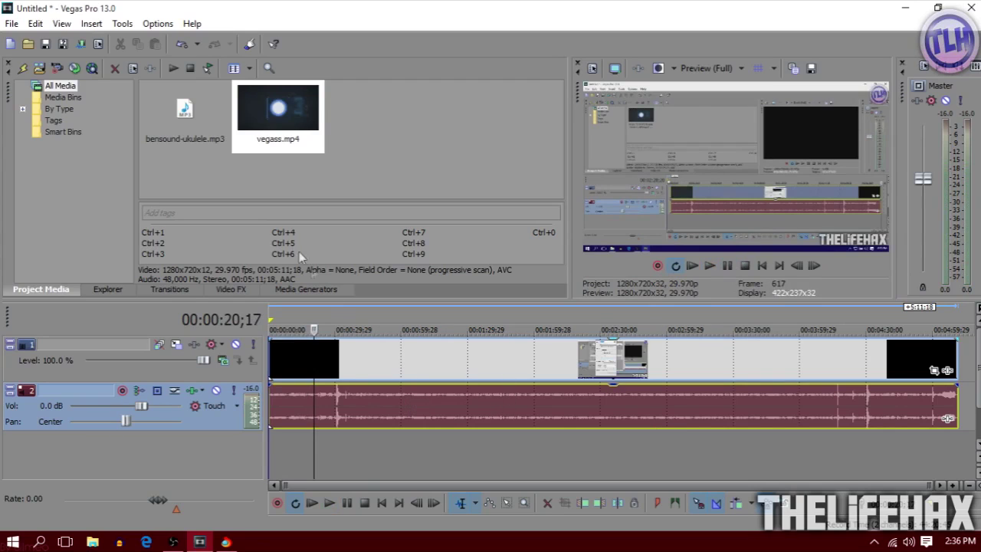
# Add bensound-ukulele.mp3 on a new track, stretch it to the video's end, and give it a ~4-second fade-in.
pyautogui.moveTo(204, 136); pyautogui.dragTo(197, 149)
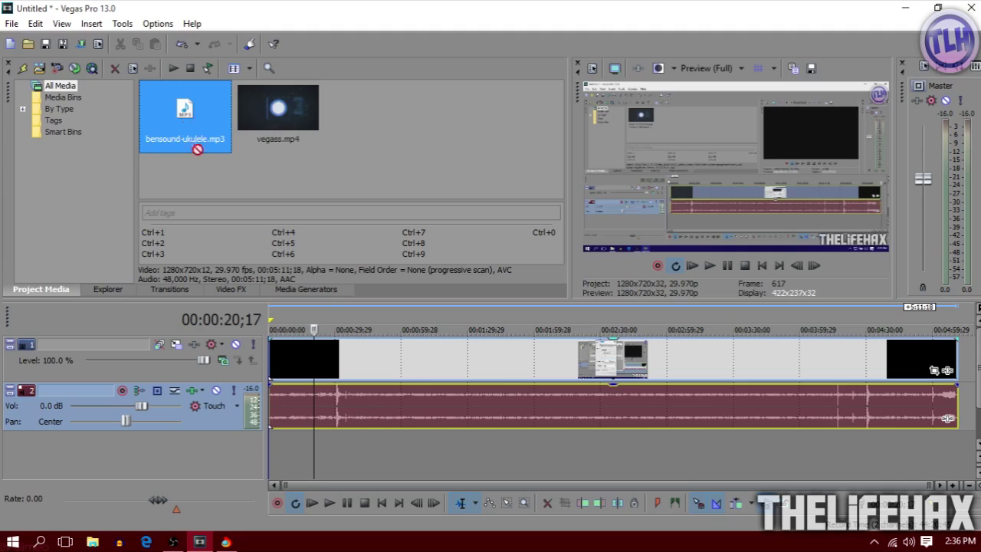
pyautogui.moveTo(230, 218); pyautogui.dragTo(272, 442)
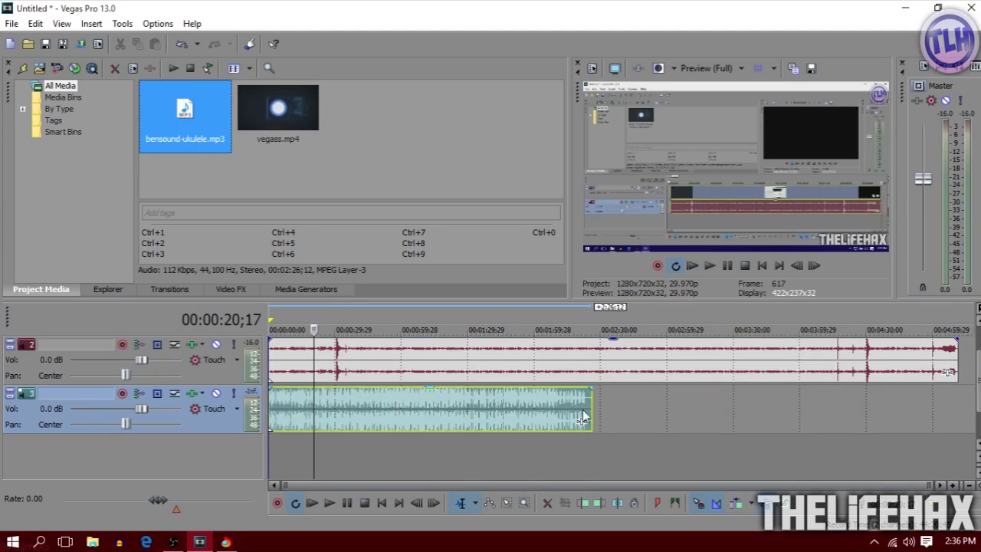
pyautogui.click(291, 401)
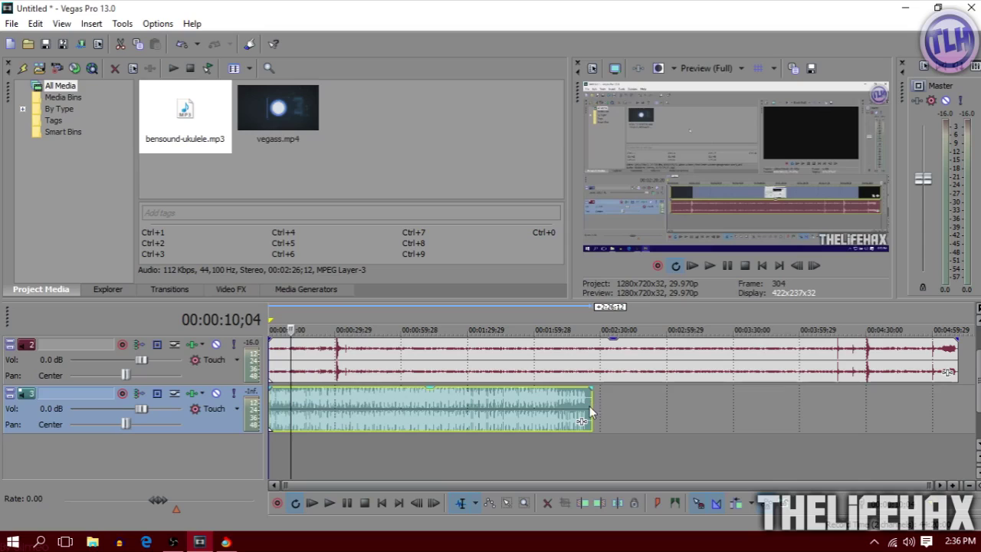
pyautogui.moveTo(590, 407); pyautogui.dragTo(956, 397)
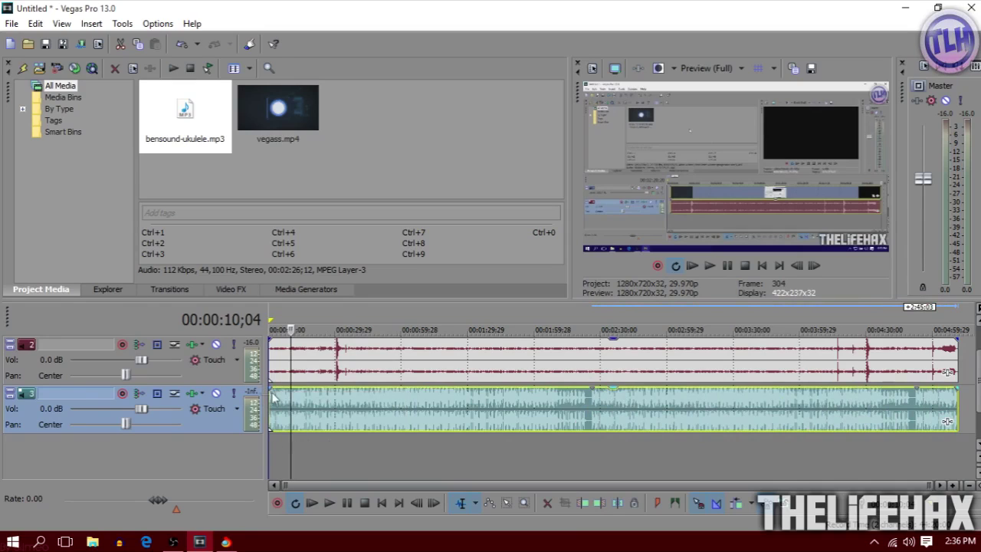
pyautogui.moveTo(266, 388); pyautogui.dragTo(291, 392)
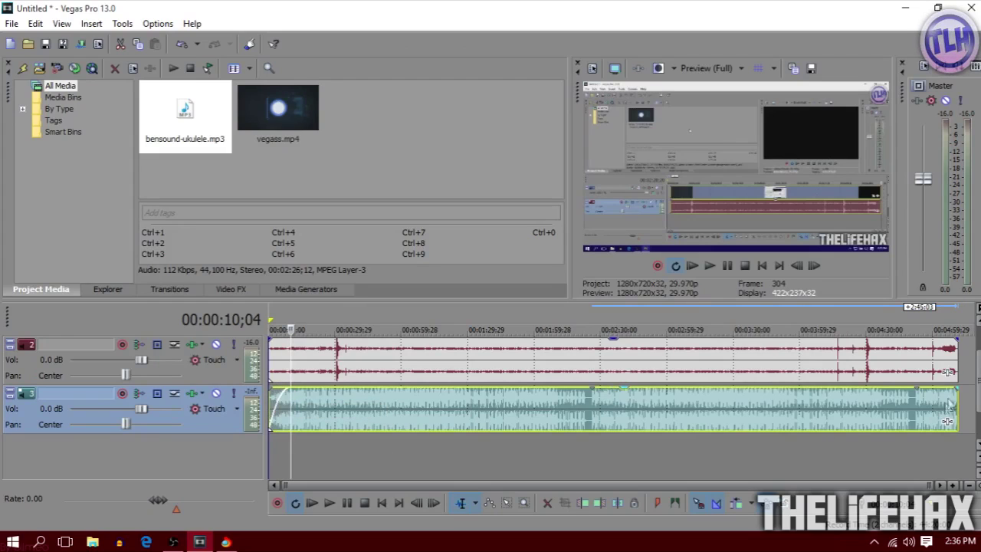
# Give the ukulele event a roughly 5-second fade-out at its end.
pyautogui.moveTo(957, 388); pyautogui.dragTo(932, 395)
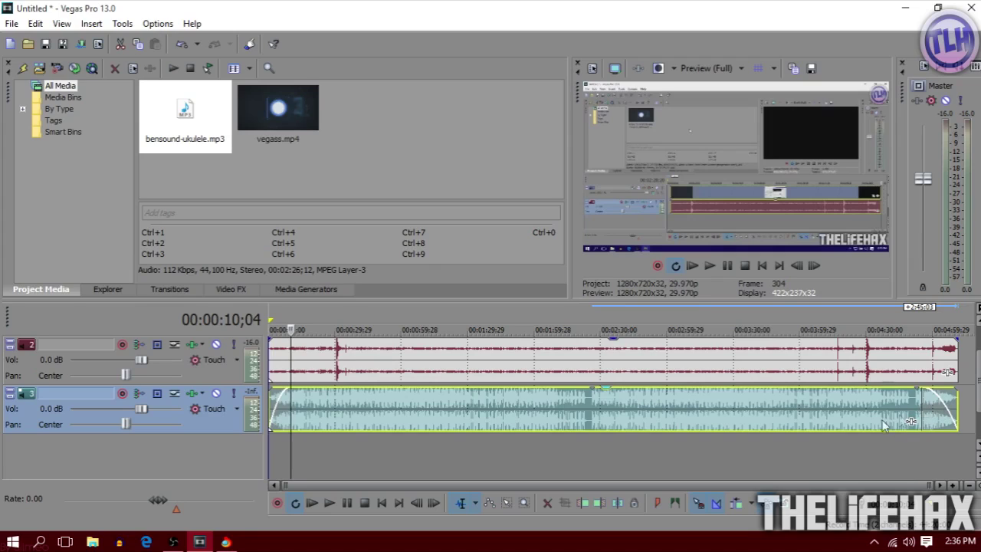
pyautogui.click(281, 411)
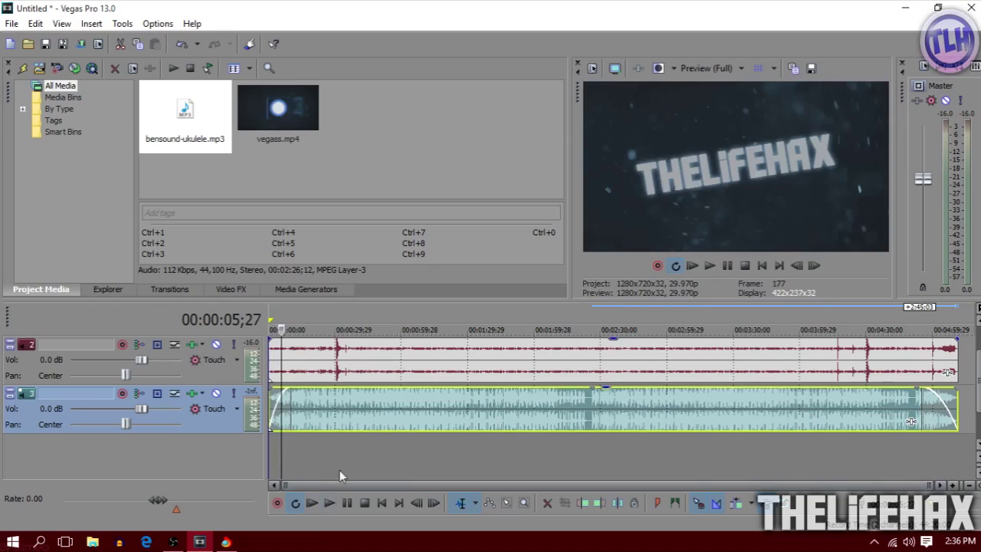
# Nudge the ukulele clip slightly along its track and preview the music from about 44 seconds.
pyautogui.click(342, 422)
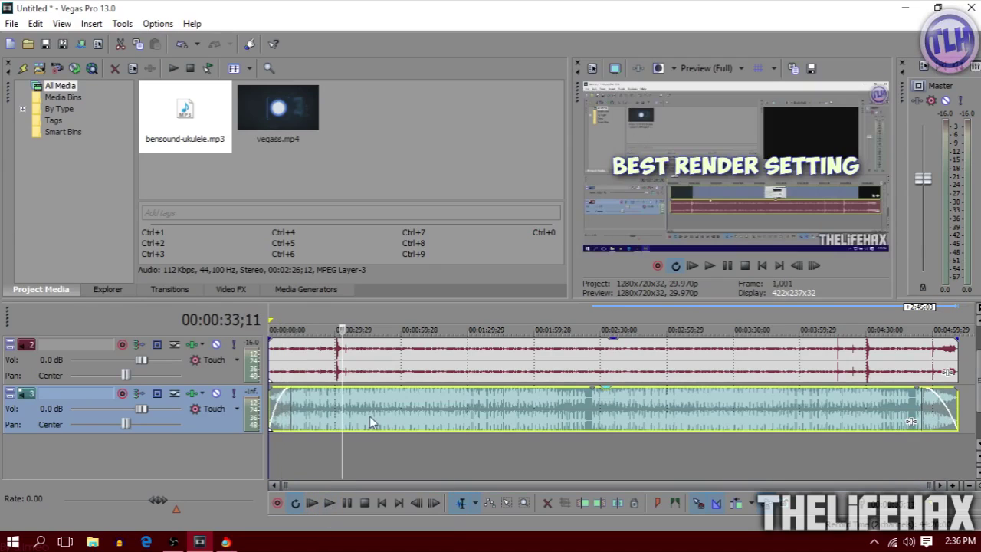
pyautogui.moveTo(376, 413)
pyautogui.mouseDown()
pyautogui.moveTo(397, 410)
pyautogui.moveTo(361, 412)
pyautogui.mouseUp()
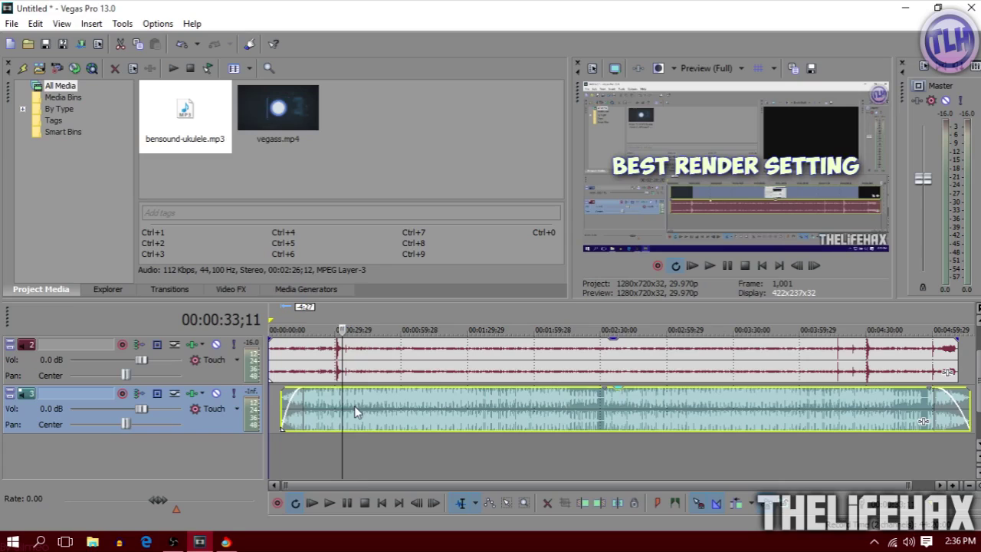
pyautogui.click(367, 416)
pyautogui.click(329, 501)
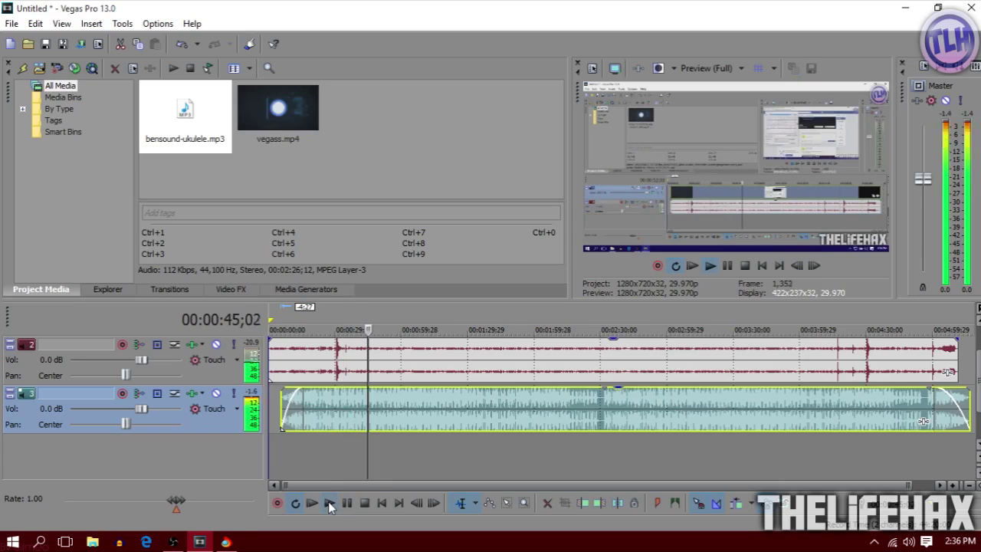
pyautogui.click(727, 265)
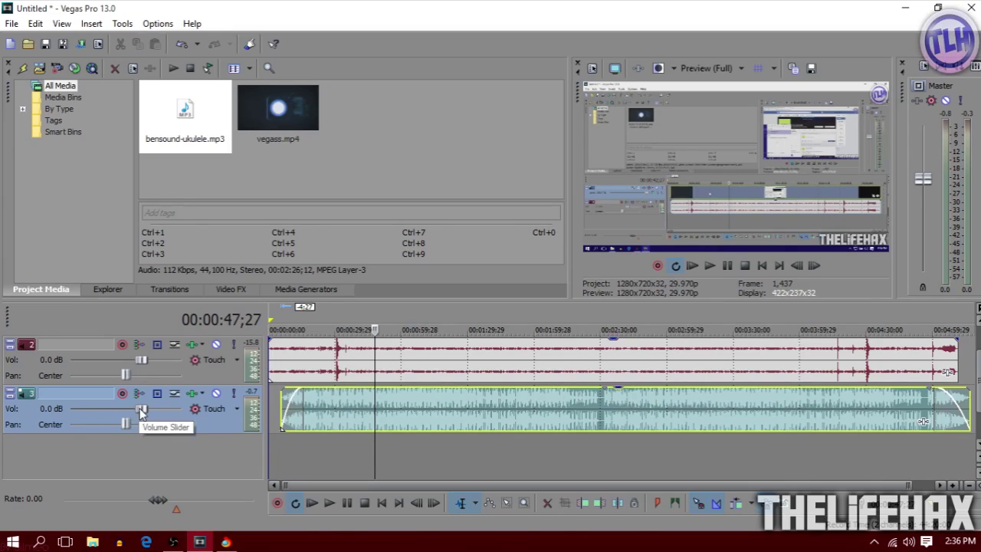
# Set track 3's volume to about -37 dB and lower the clip's gain to about -4.3 dB.
pyautogui.moveTo(141, 408); pyautogui.dragTo(130, 410)
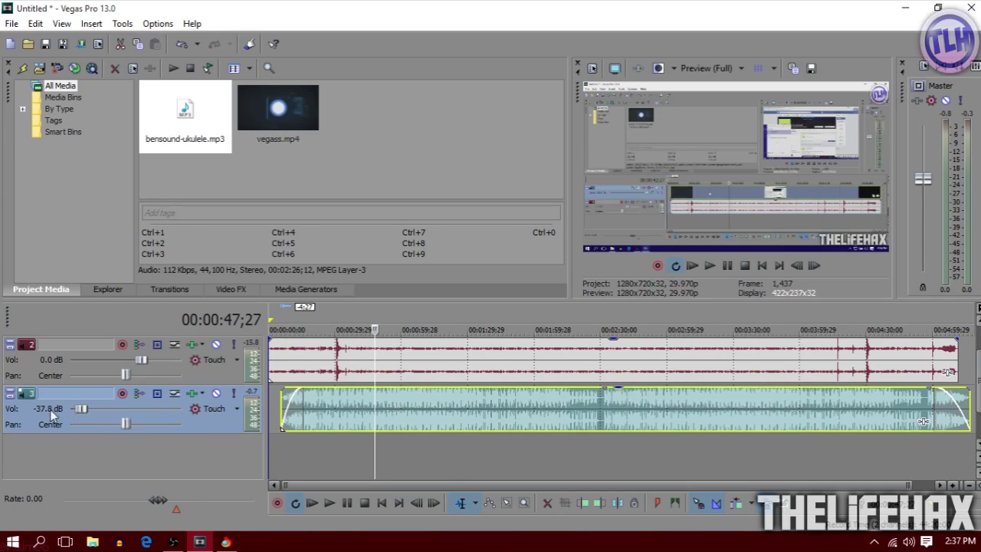
pyautogui.moveTo(80, 409); pyautogui.dragTo(77, 412)
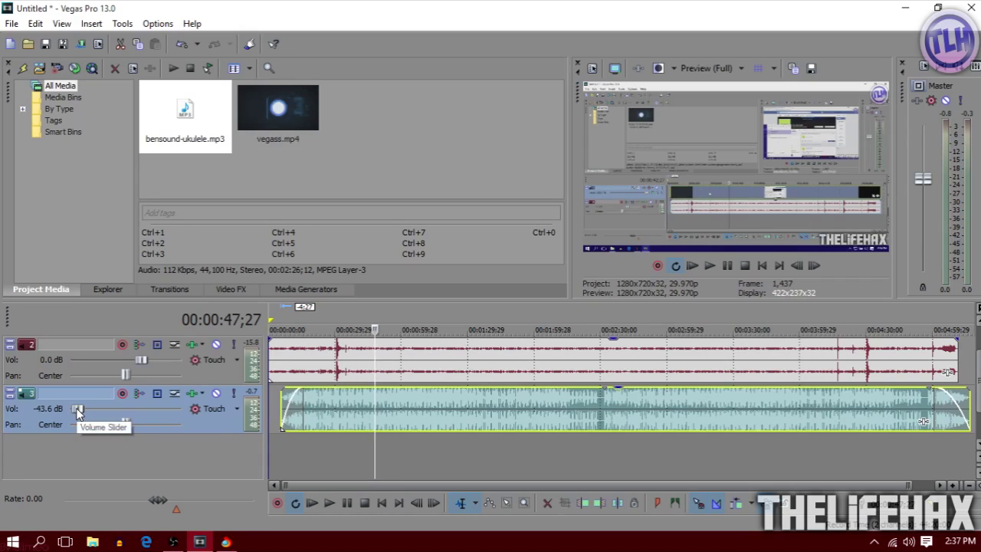
pyautogui.click(504, 413)
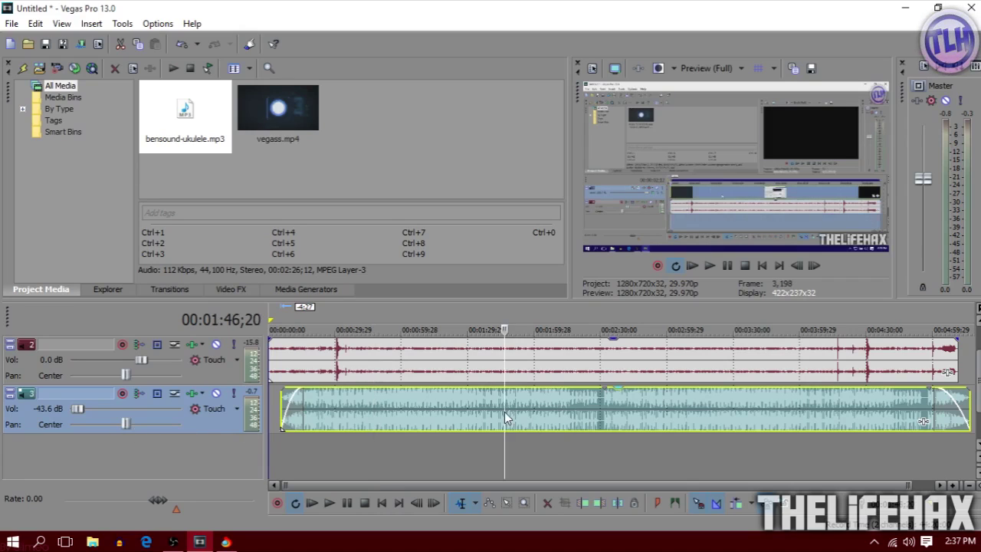
pyautogui.click(710, 266)
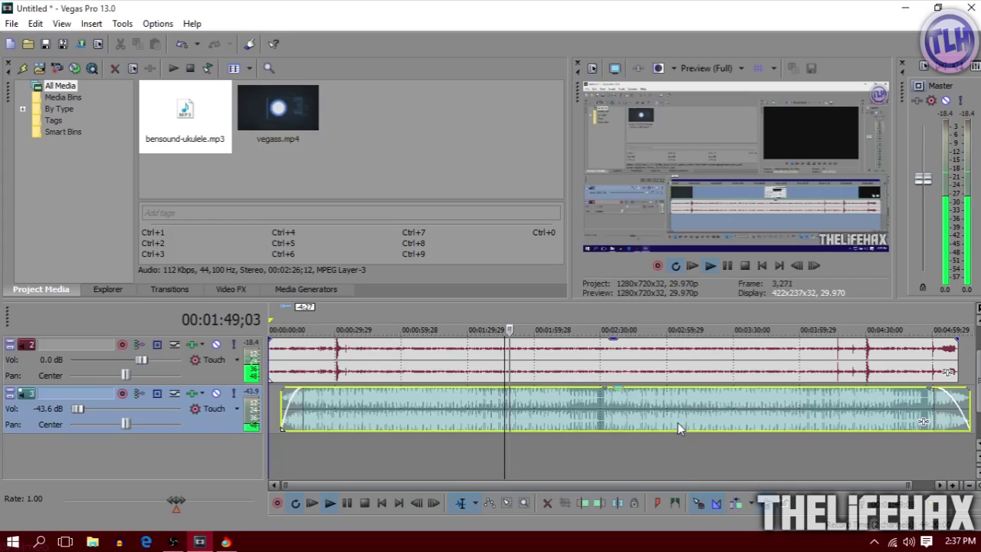
pyautogui.click(727, 266)
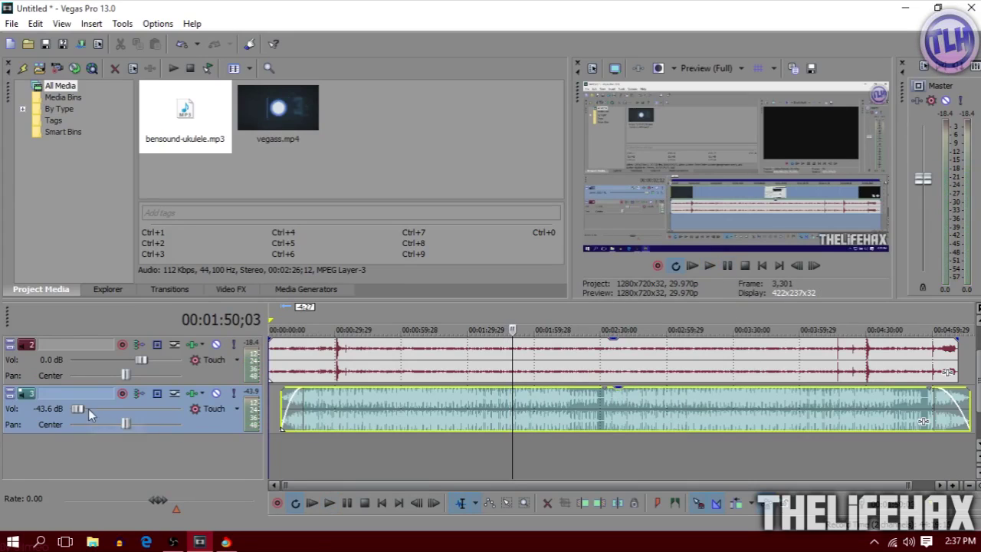
pyautogui.moveTo(81, 407); pyautogui.dragTo(85, 408)
pyautogui.moveTo(620, 393); pyautogui.dragTo(619, 402)
# Drag the ukulele clip's gain line down toward -6.7 dB, checking it during playback from 1:02.
pyautogui.click(969, 463)
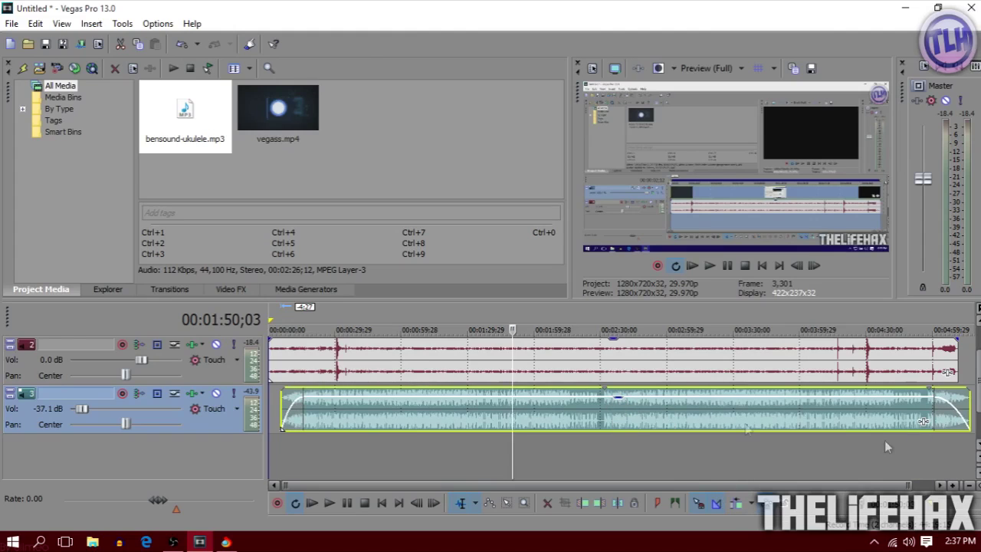
pyautogui.moveTo(615, 401); pyautogui.dragTo(615, 408)
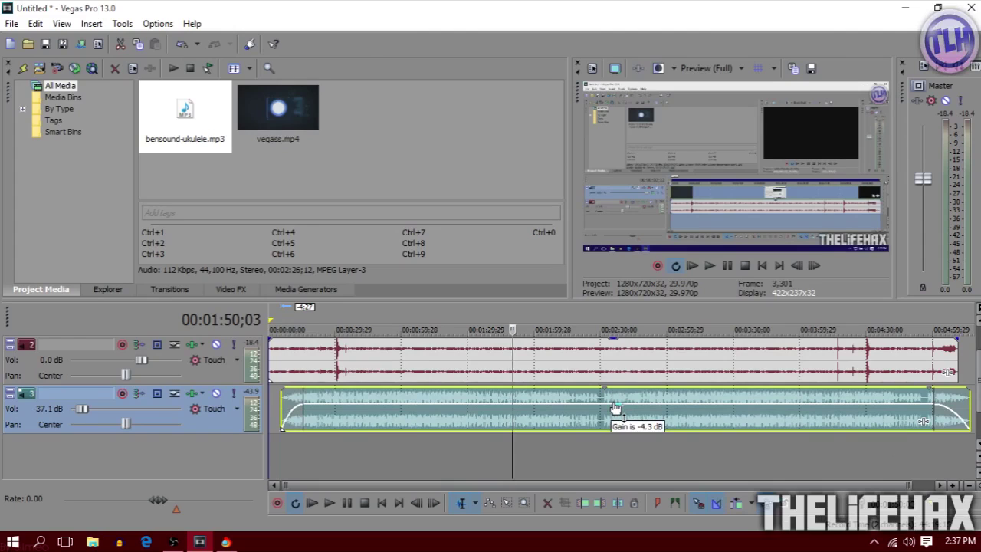
pyautogui.moveTo(615, 407); pyautogui.dragTo(615, 408)
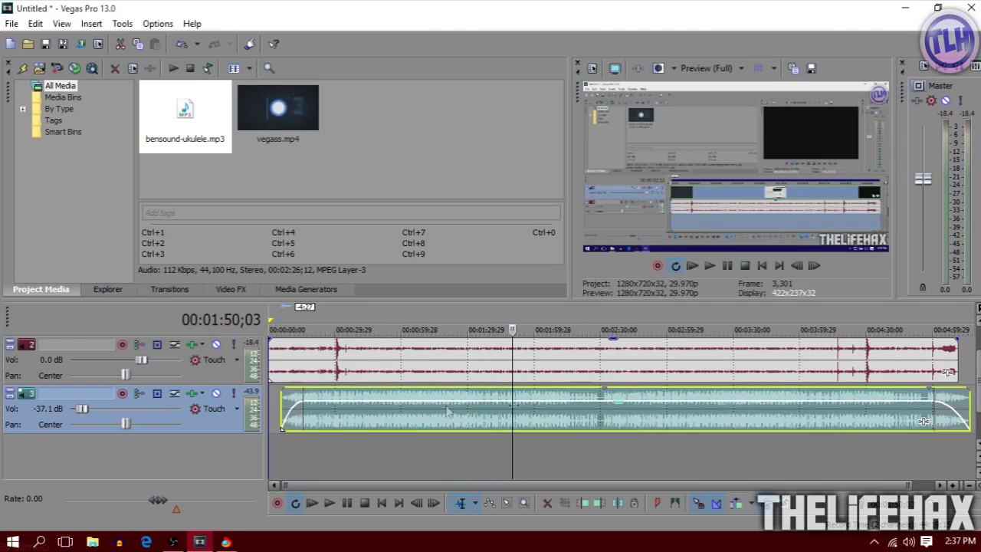
pyautogui.click(406, 417)
pyautogui.click(707, 265)
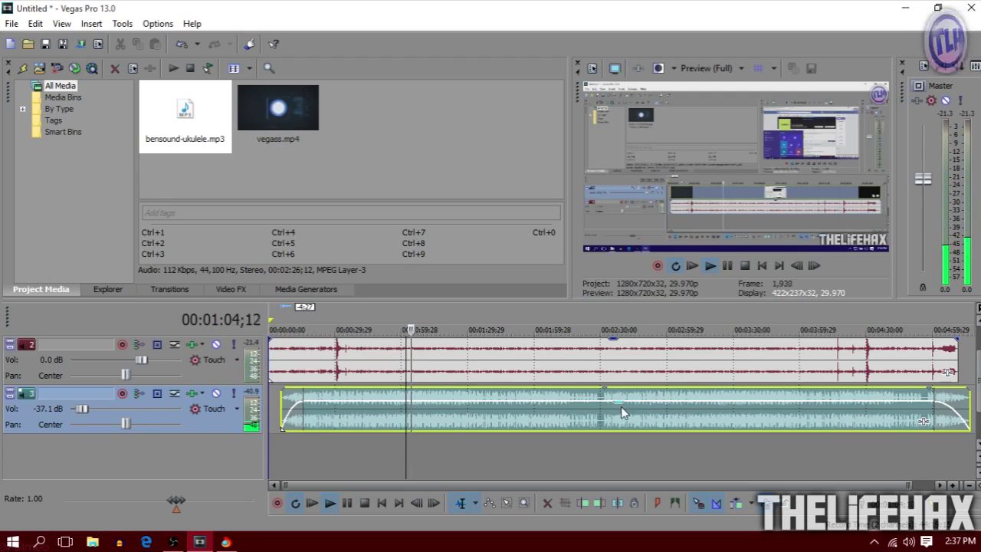
pyautogui.click(727, 265)
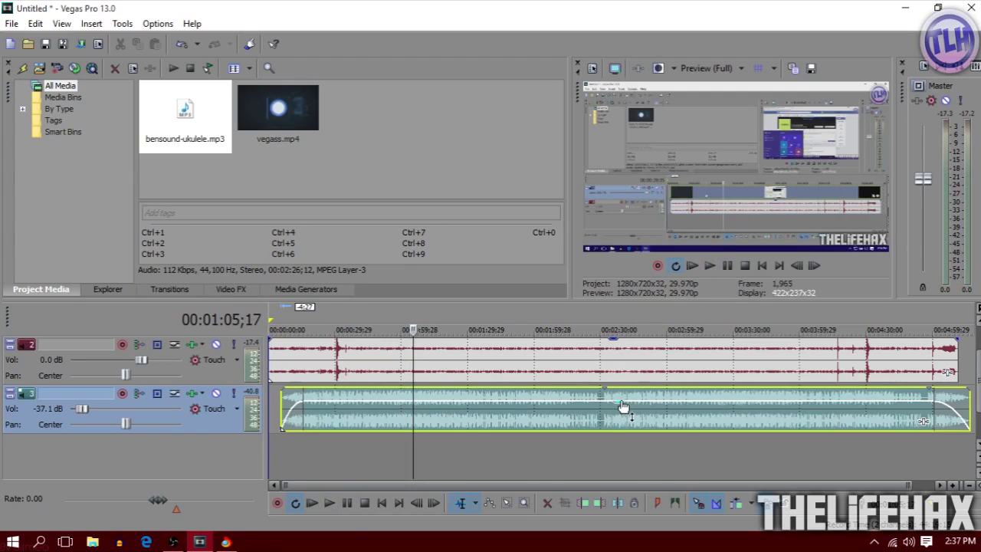
pyautogui.moveTo(623, 406)
pyautogui.mouseDown()
pyautogui.moveTo(617, 420)
pyautogui.moveTo(609, 395)
pyautogui.moveTo(609, 413)
pyautogui.mouseUp()
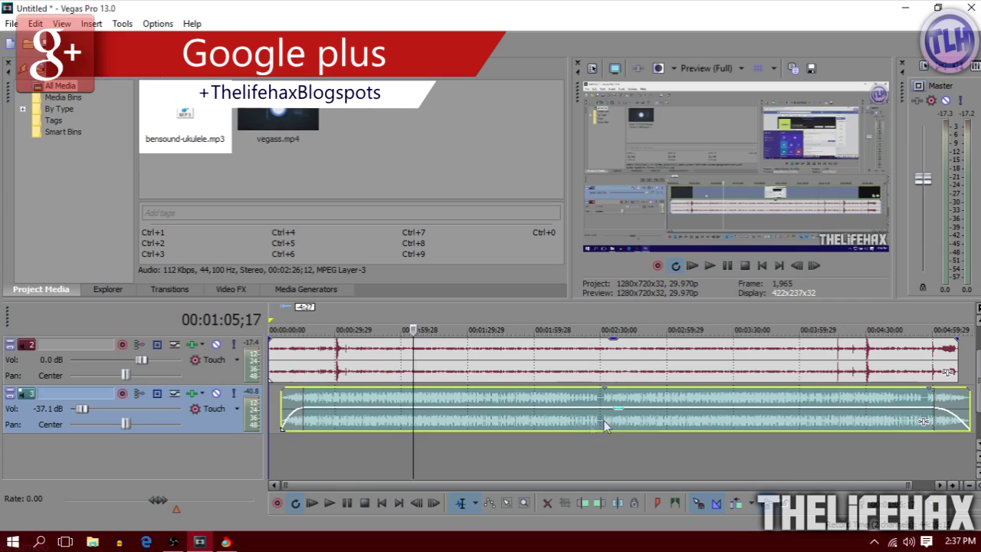
# Move the ukulele clip to 00:00:00;00 and set the whole project as the loop region.
pyautogui.click(708, 266)
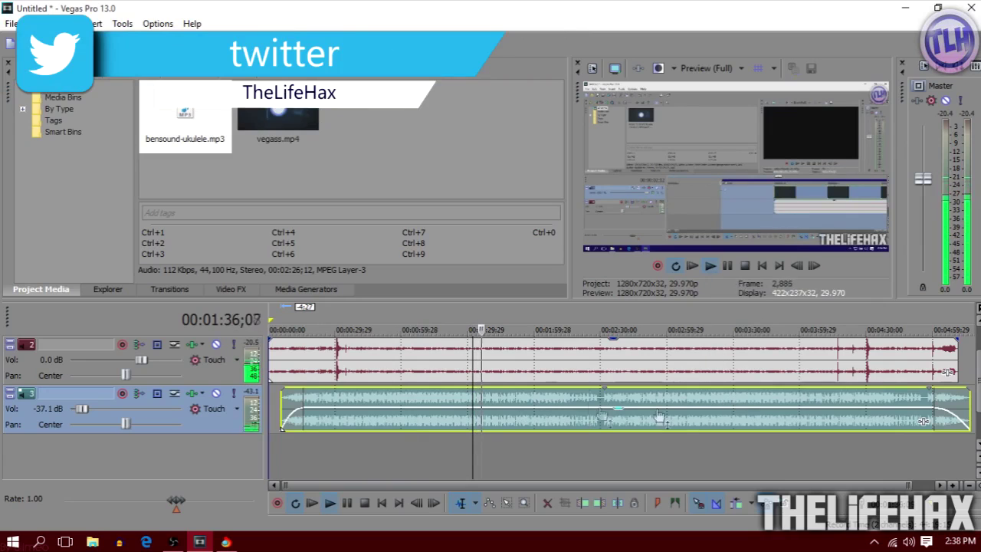
pyautogui.click(725, 265)
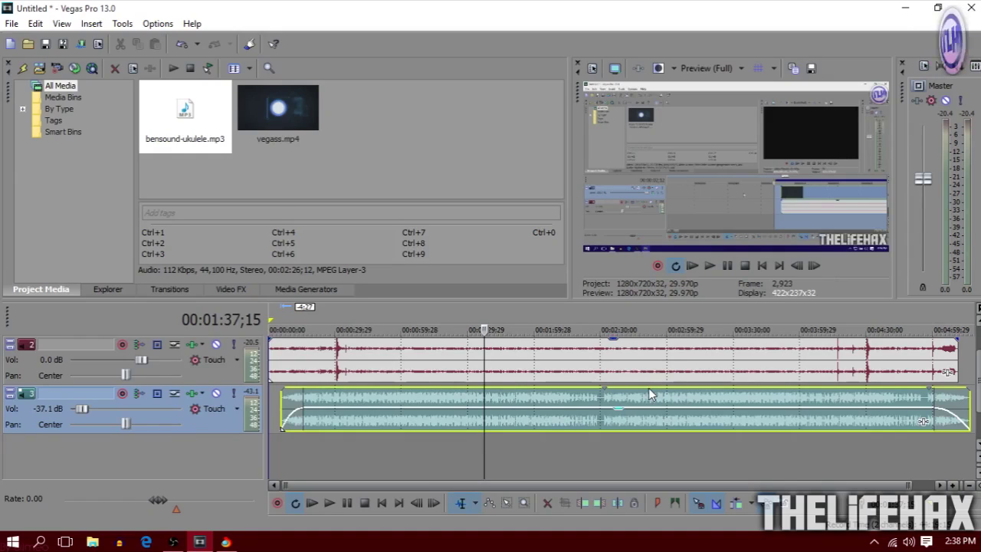
pyautogui.click(661, 403)
pyautogui.moveTo(661, 404); pyautogui.dragTo(649, 404)
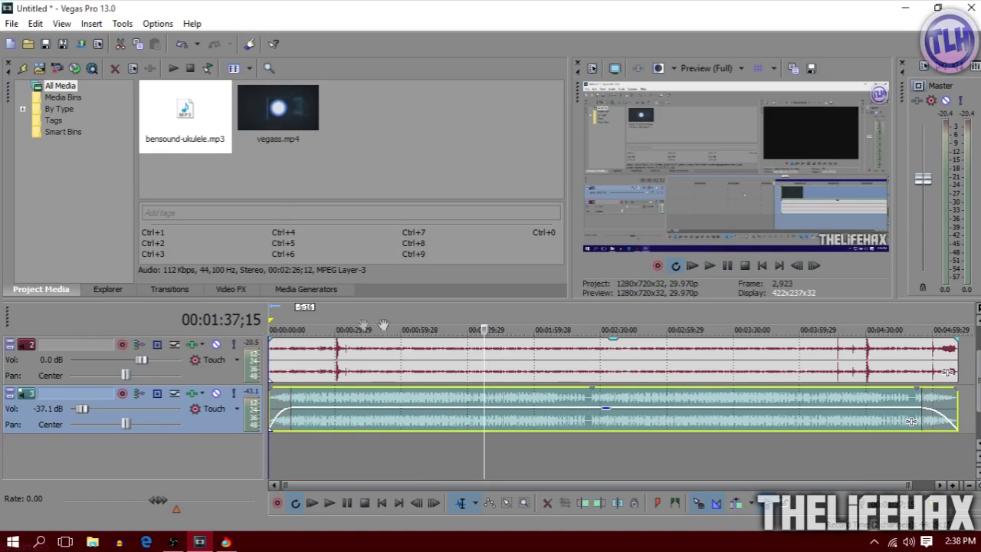
pyautogui.doubleClick(296, 321)
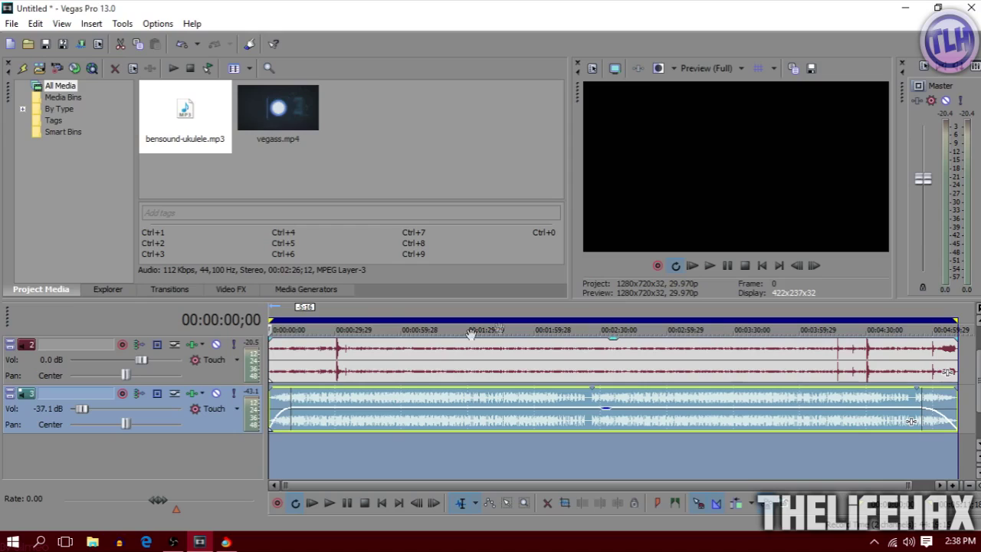